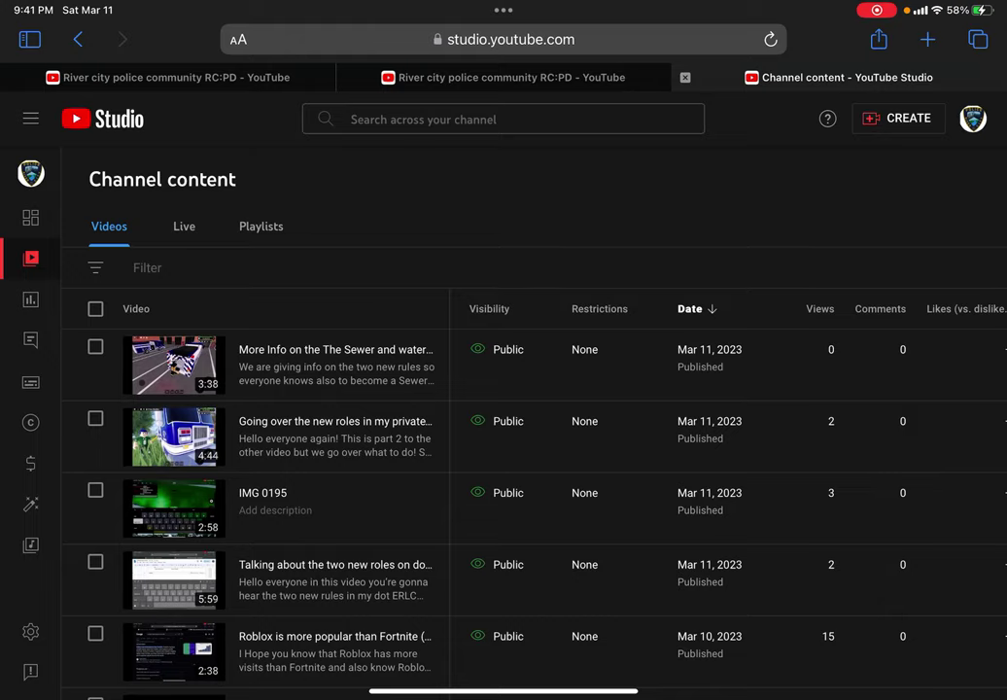
# - Leave Safari for the iPad home screen and relaunch Roblox into full view
pyautogui.press('super+h')
pyautogui.click(894, 643)
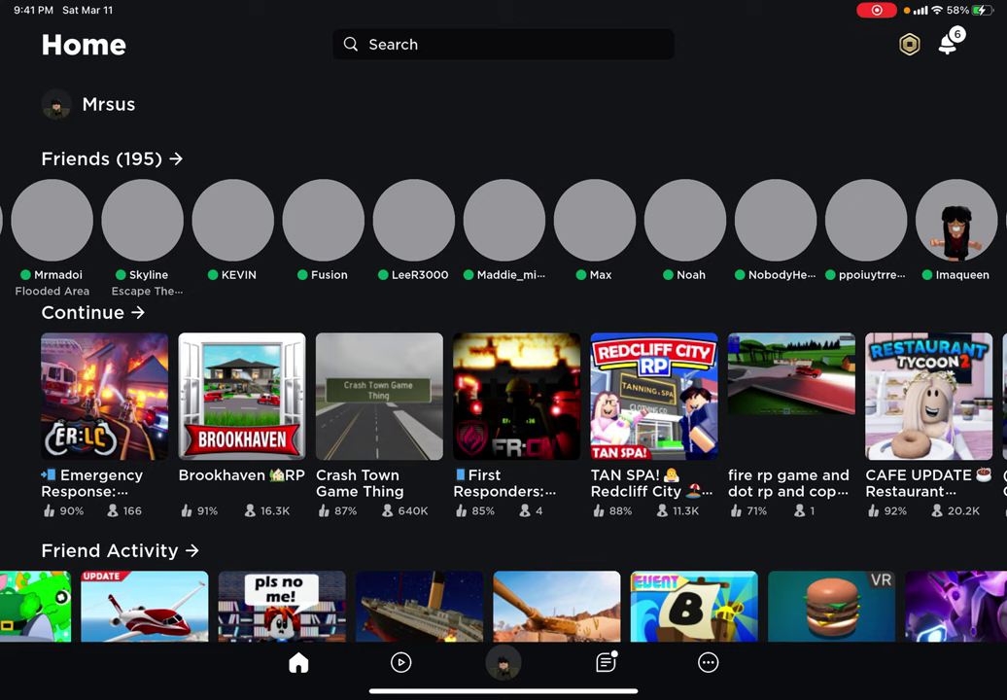
pyautogui.press('super+h')
pyautogui.click(642, 635)
# - Go to Connect to view the River City Rolplay group page, then pull down system controls
pyautogui.click(606, 662)
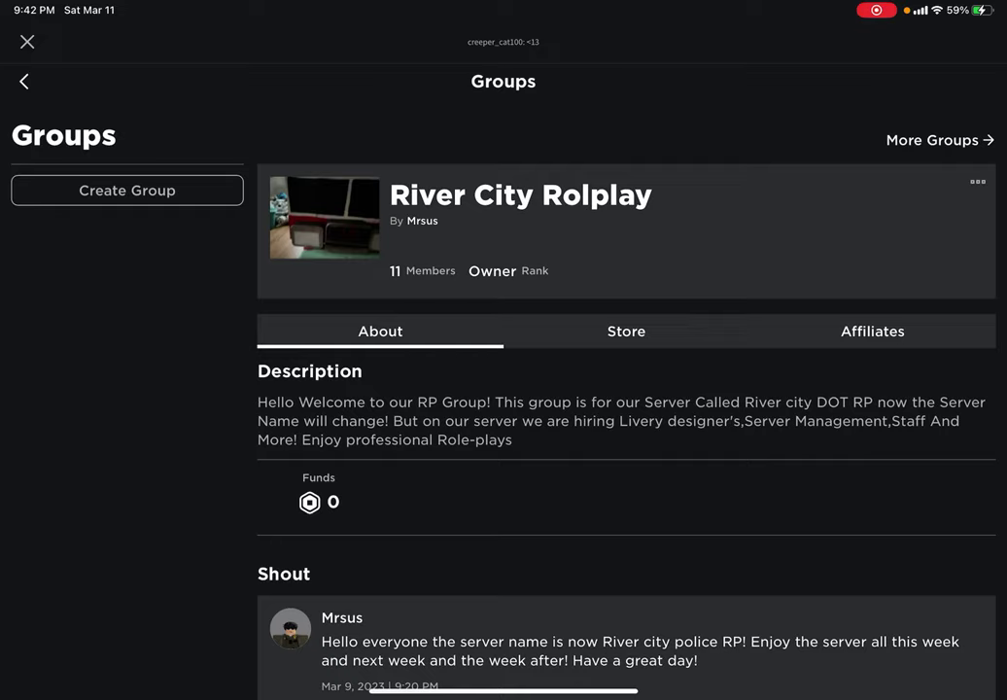
pyautogui.moveTo(933, 8); pyautogui.dragTo(933, 291)
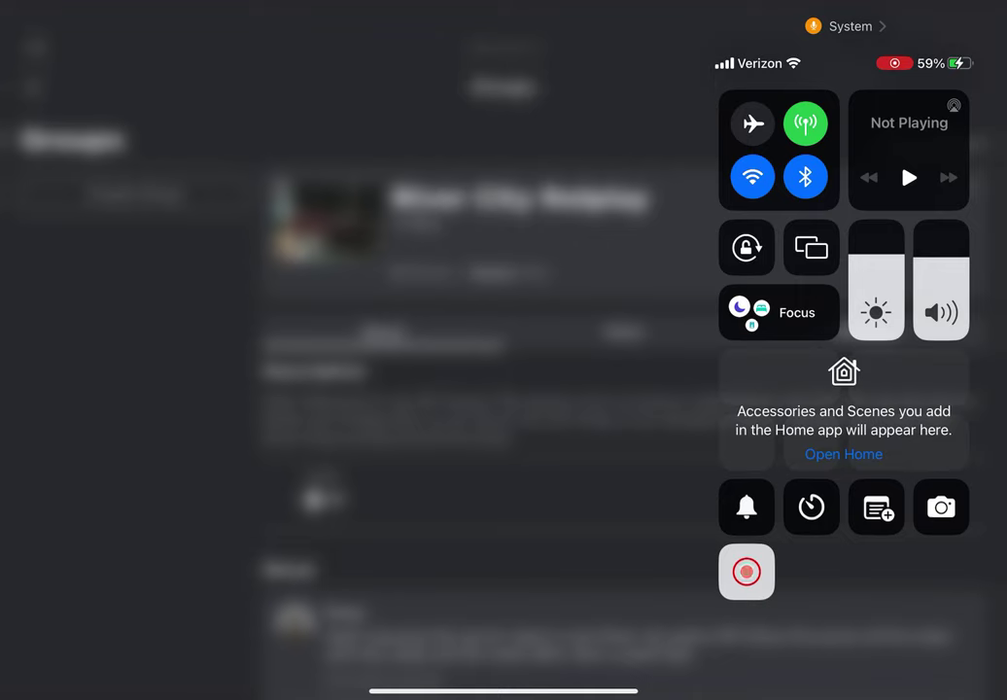